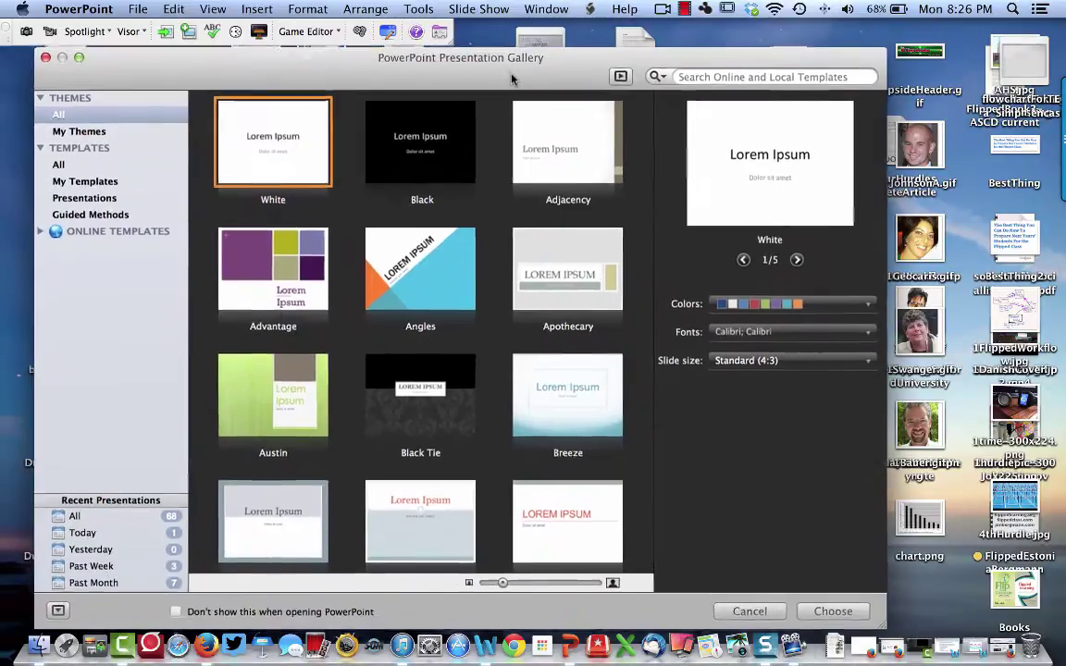
# Reopen FlippedLearningCommonCore.pptx from Open Recent and nudge its PowerPoint window slightly right
pyautogui.click(138, 11)
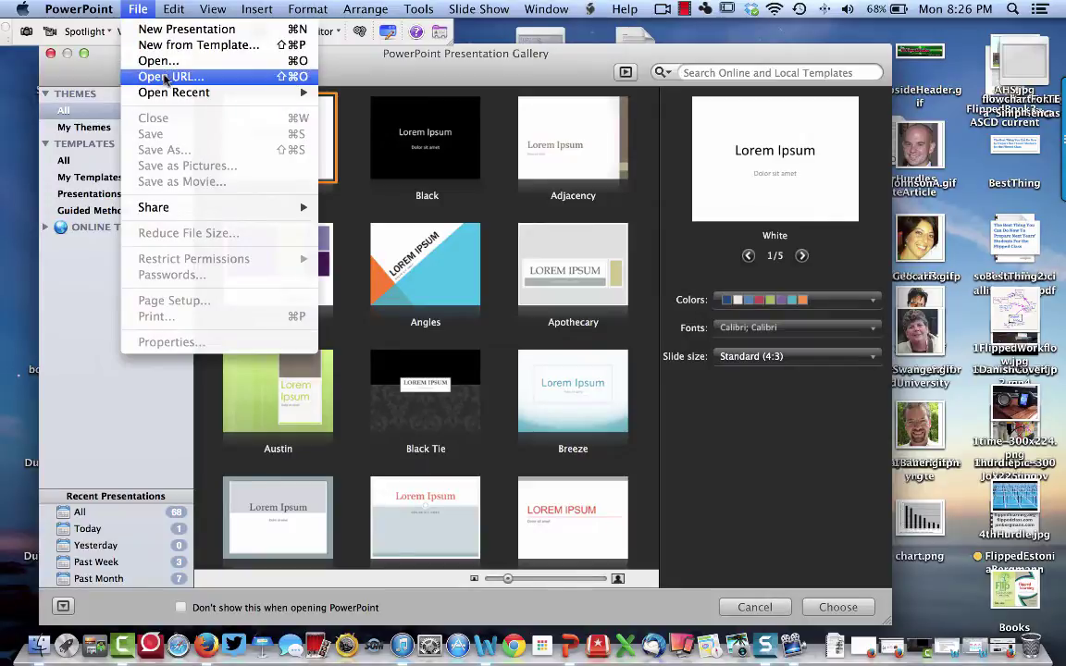
pyautogui.moveTo(168, 92)
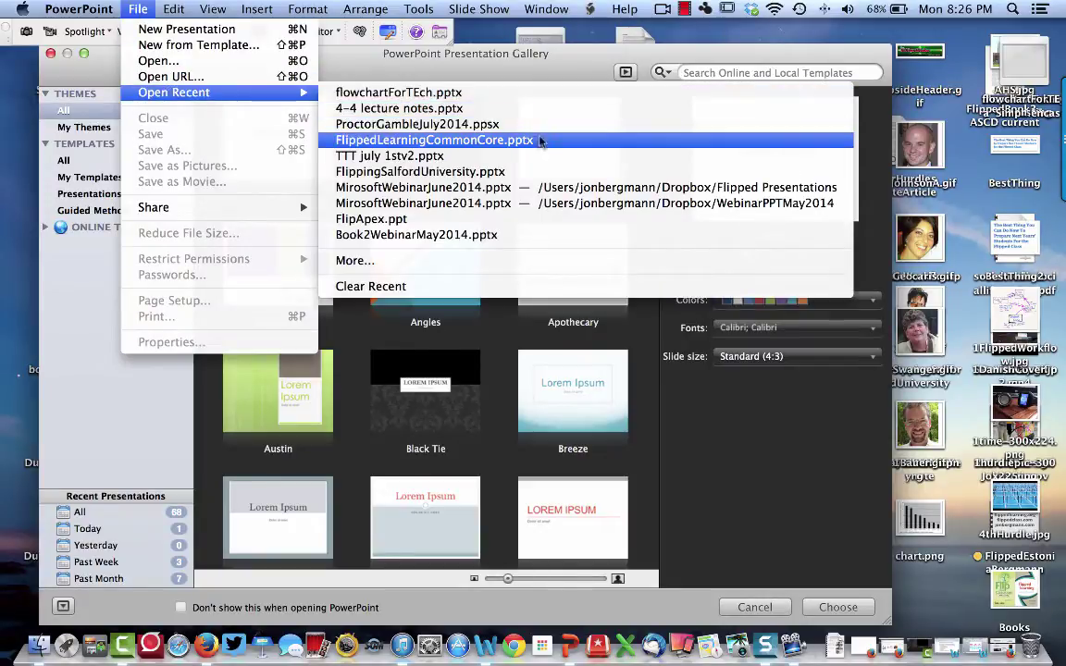
pyautogui.click(488, 139)
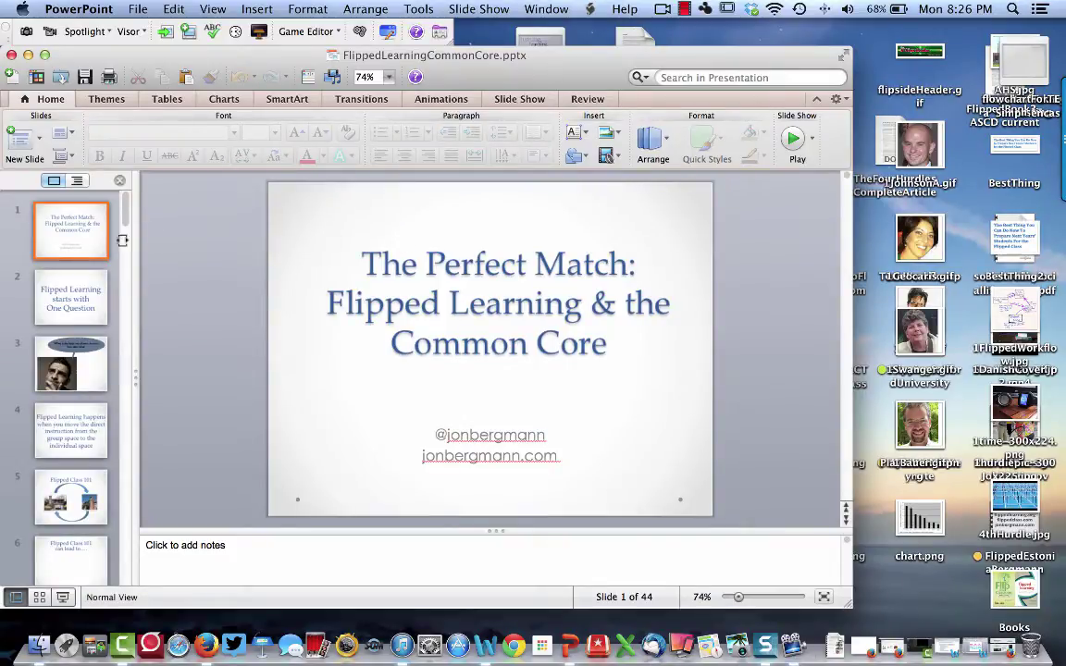
pyautogui.moveTo(248, 61); pyautogui.dragTo(327, 59)
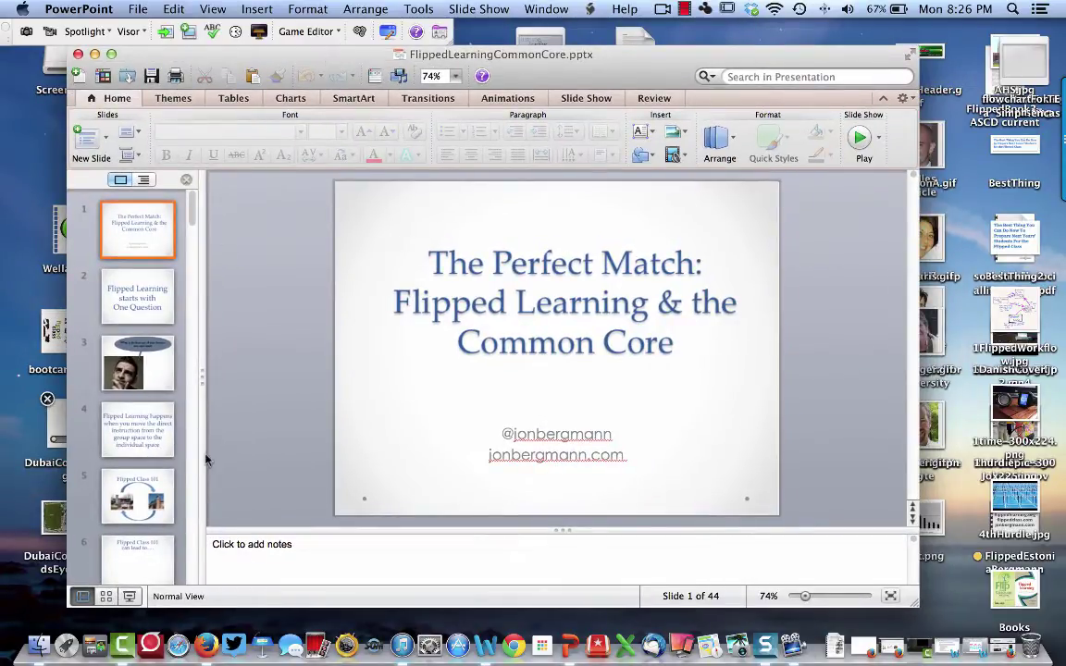
# Start the recorder from screencast-o-matic.com in Firefox, allowing the Java applet and the slow script
pyautogui.click(205, 645)
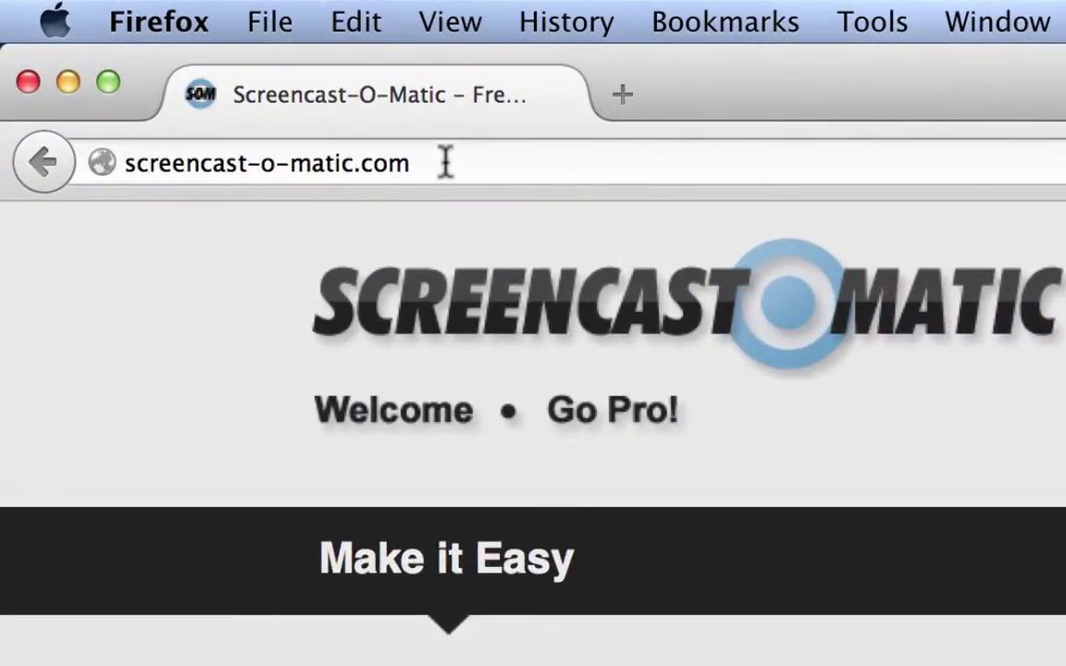
pyautogui.click(446, 163)
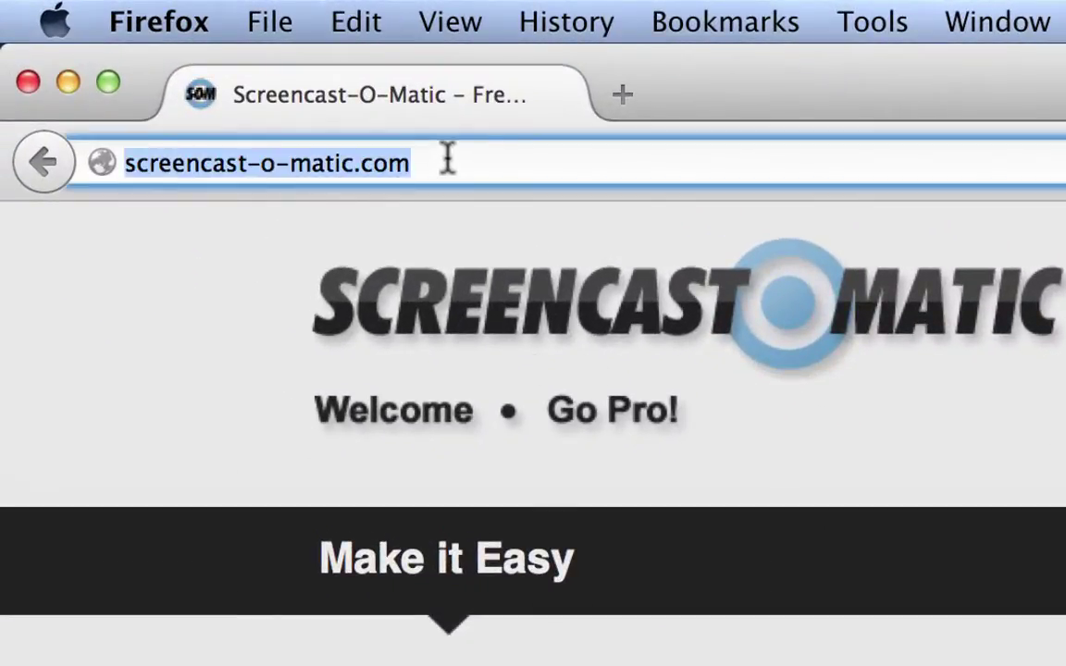
pyautogui.click(571, 164)
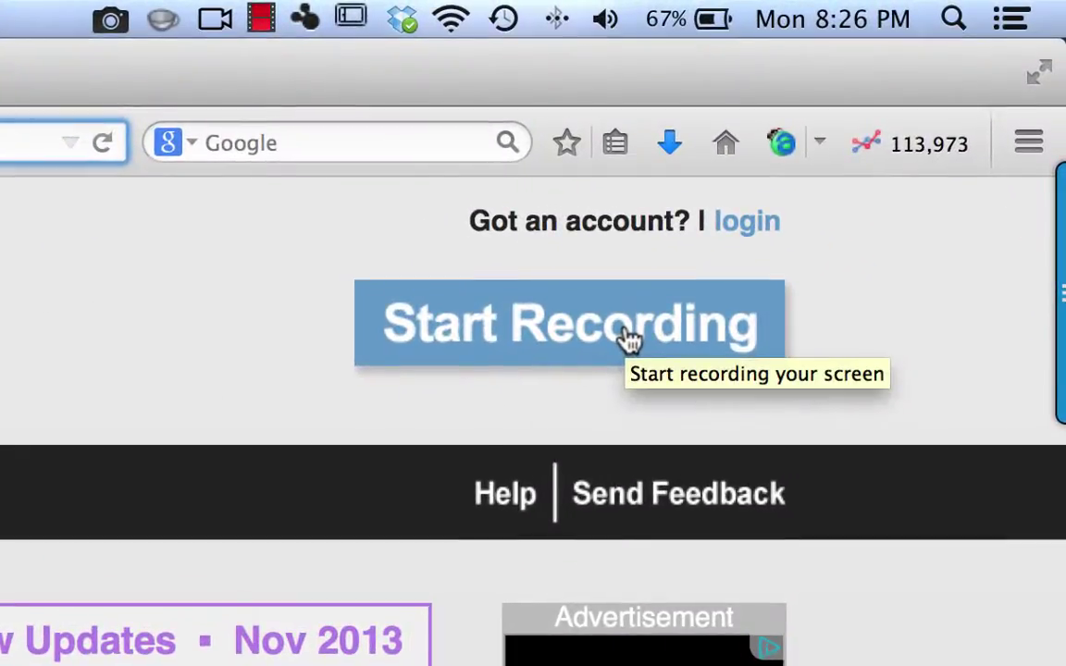
pyautogui.click(862, 163)
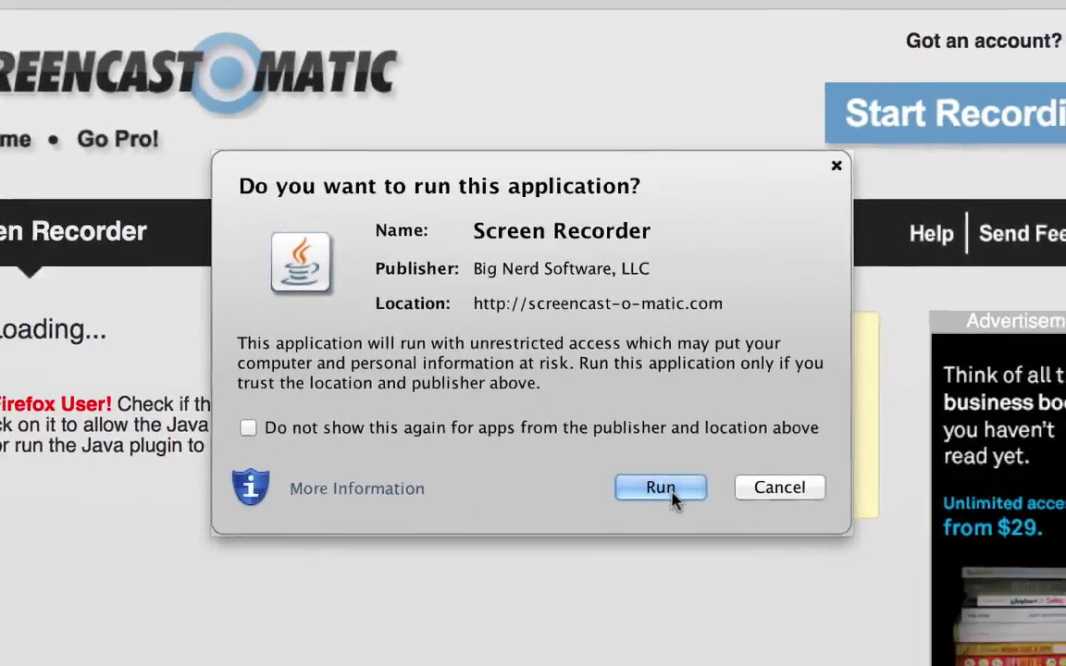
pyautogui.click(685, 526)
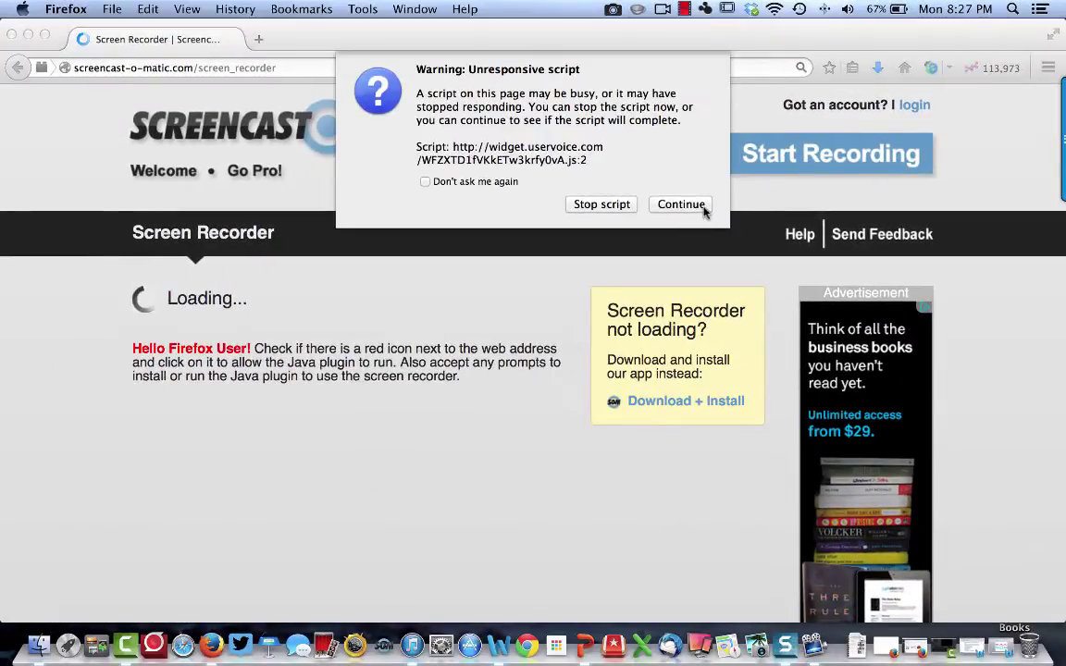
pyautogui.click(659, 204)
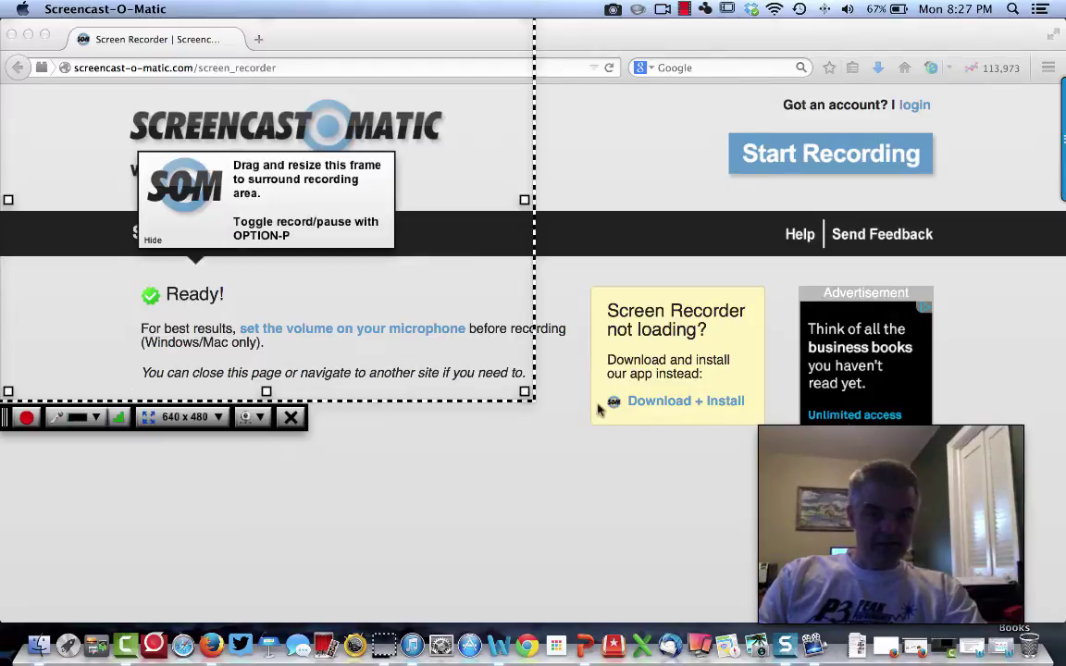
# Set the recording area to Fullscreen and keep the current webcam camera
pyautogui.moveTo(523, 392); pyautogui.dragTo(778, 498)
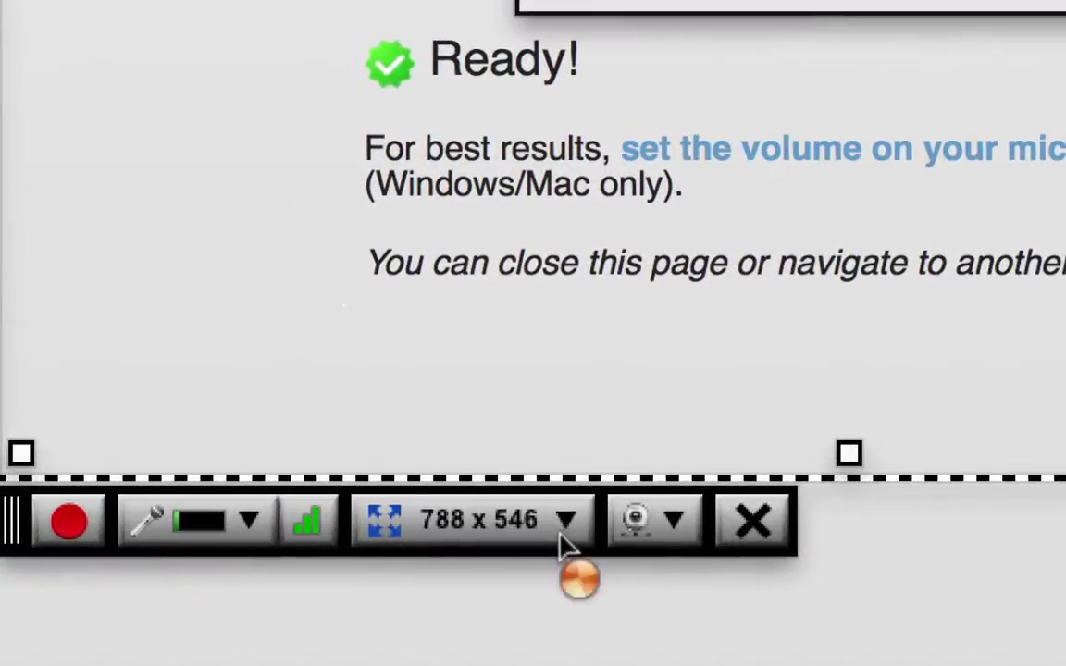
pyautogui.click(562, 524)
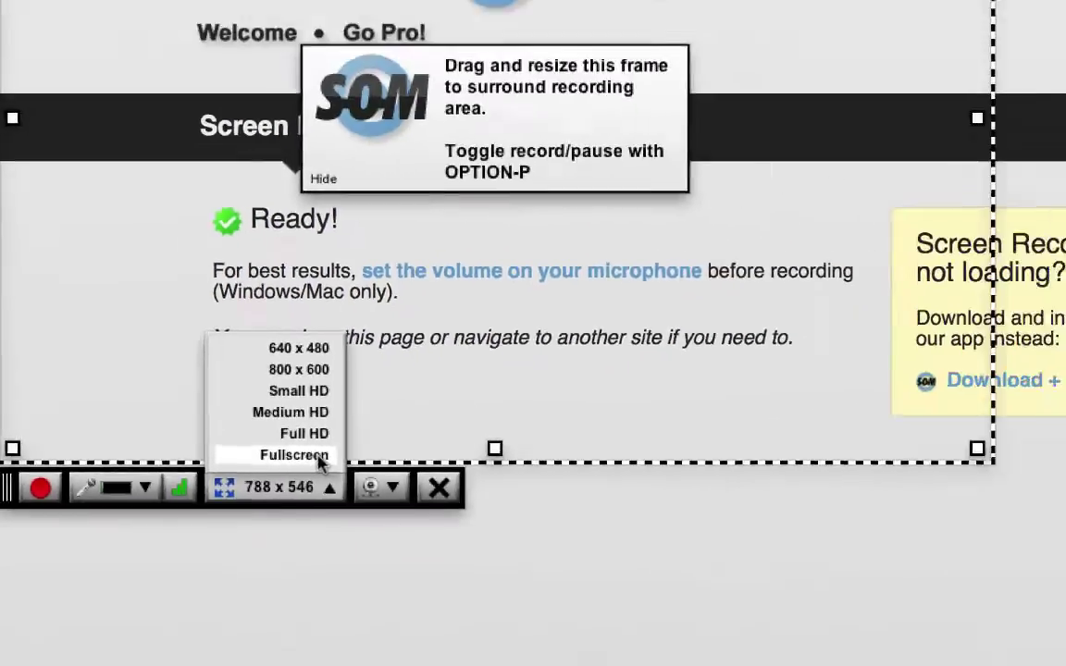
pyautogui.click(334, 460)
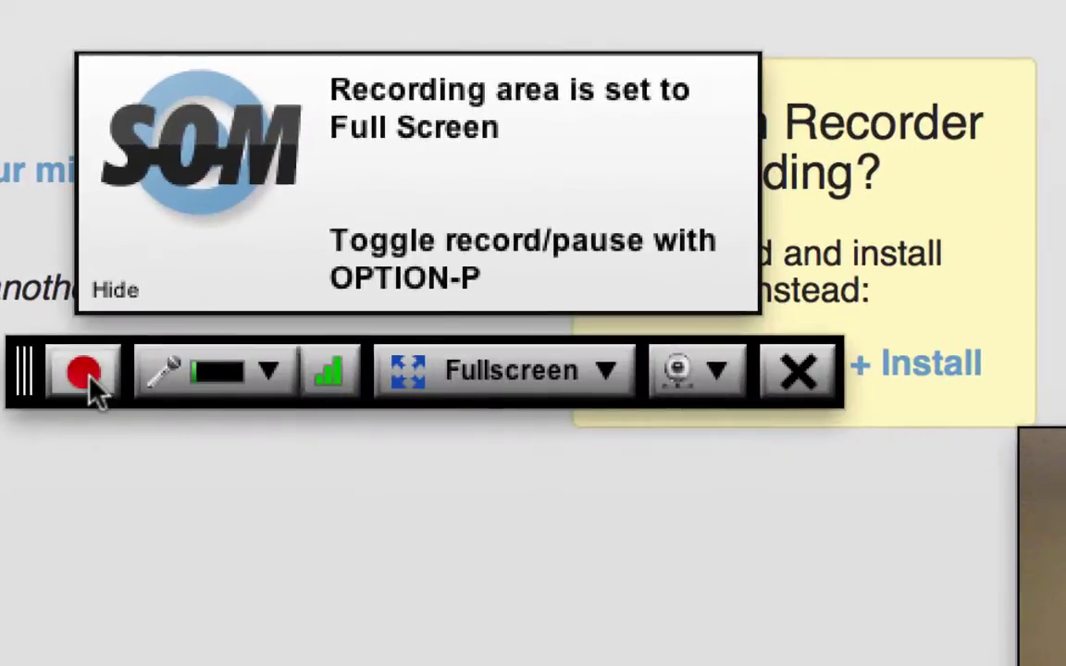
pyautogui.click(715, 371)
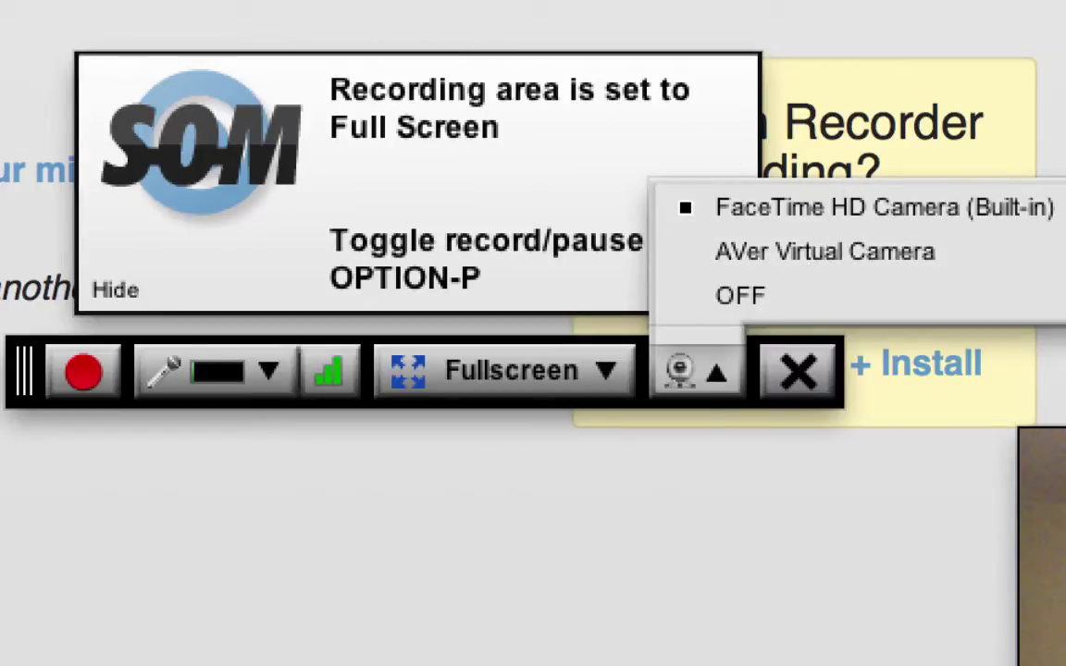
pyautogui.press('Escape')
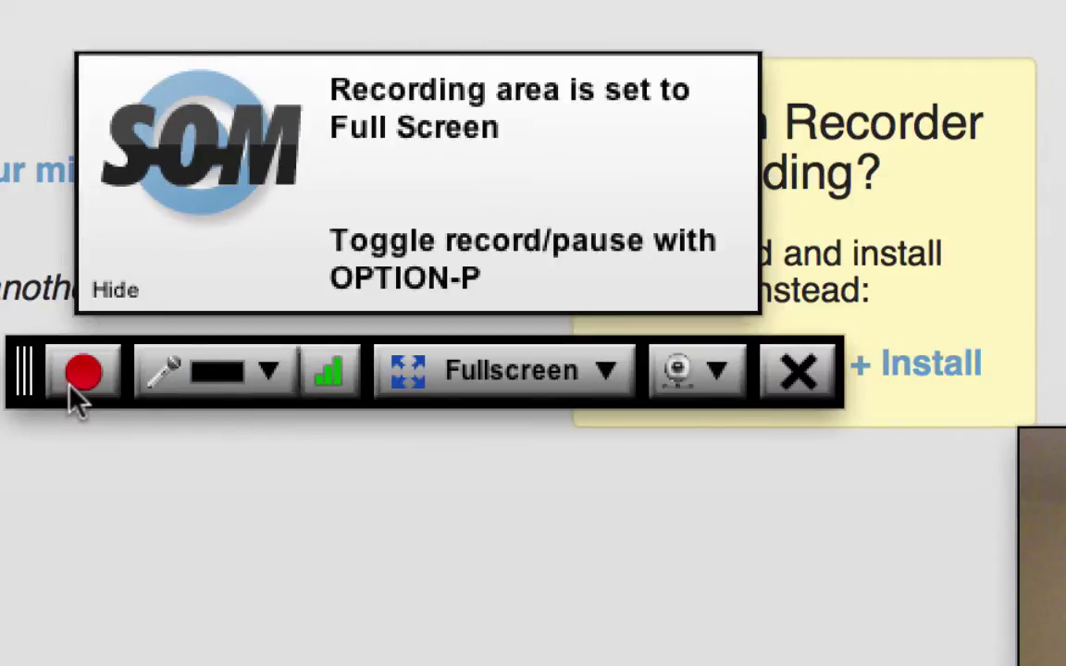
# Start recording, dismiss the hidden-webcam notice, and bring PowerPoint to the front
pyautogui.click(76, 382)
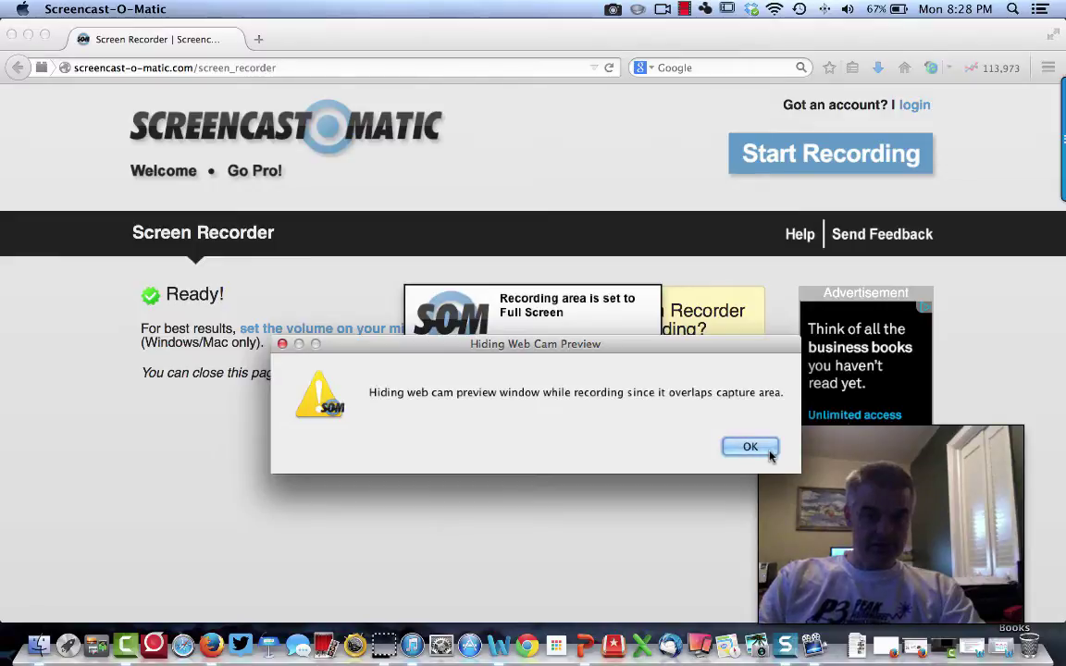
pyautogui.click(751, 447)
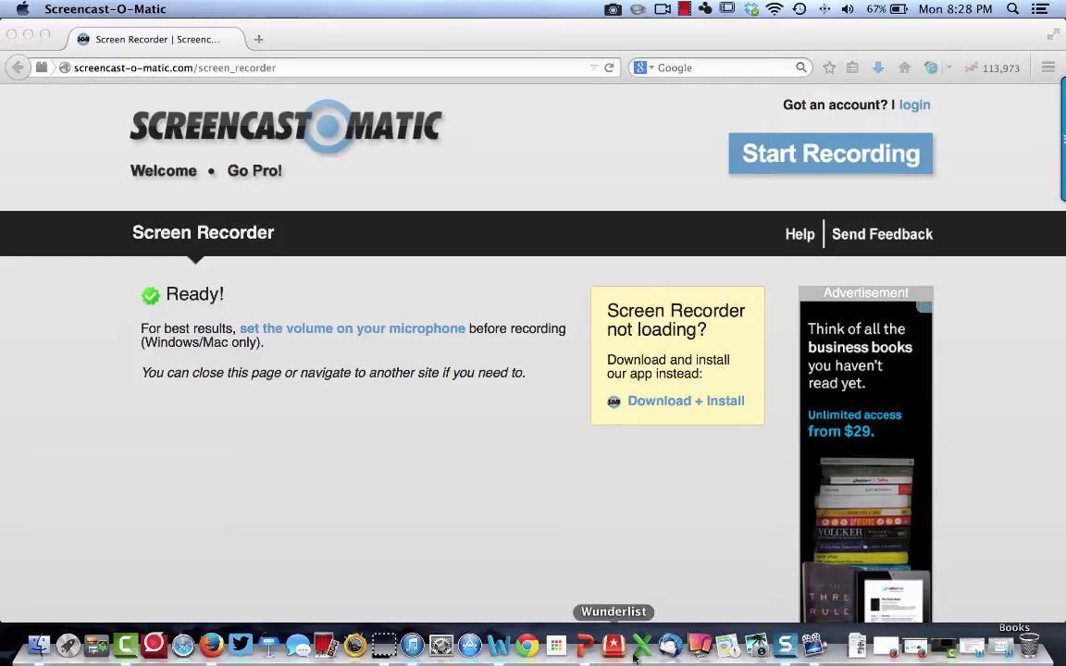
pyautogui.click(593, 646)
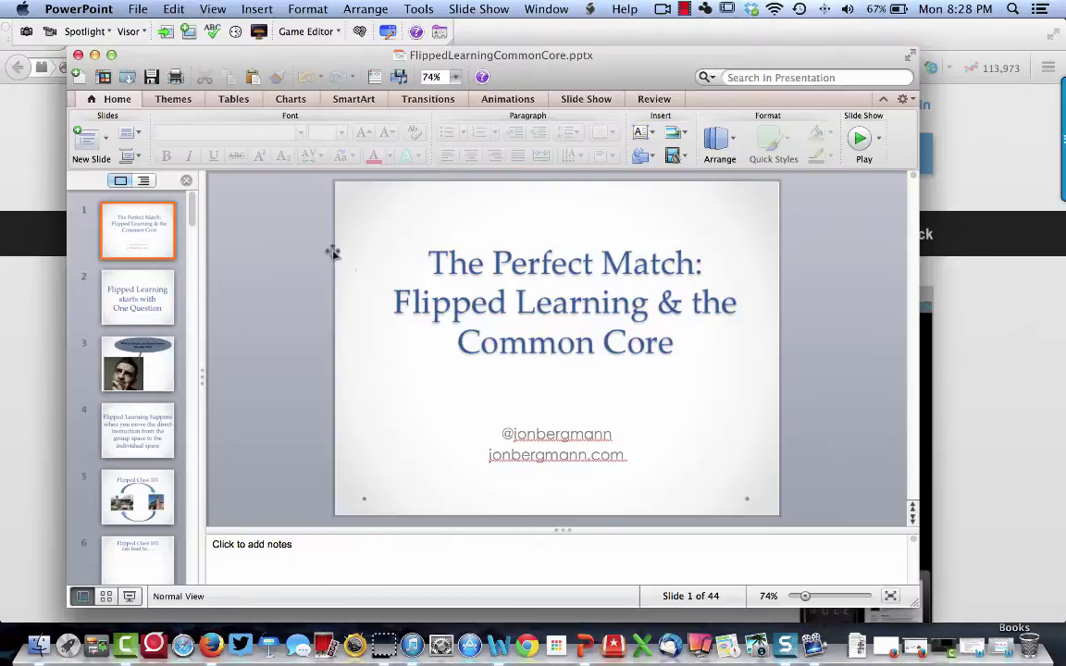
# Run the slideshow, advance five slides to slide 7 'Flipped Learning', then exit back to editing
pyautogui.click(131, 597)
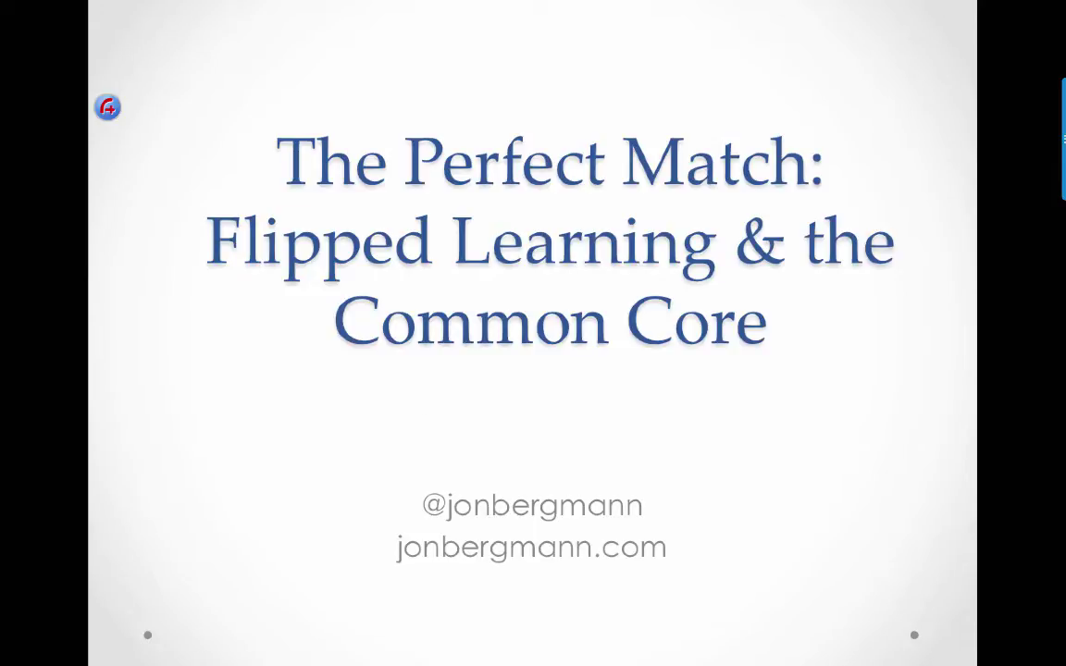
pyautogui.press('Right')
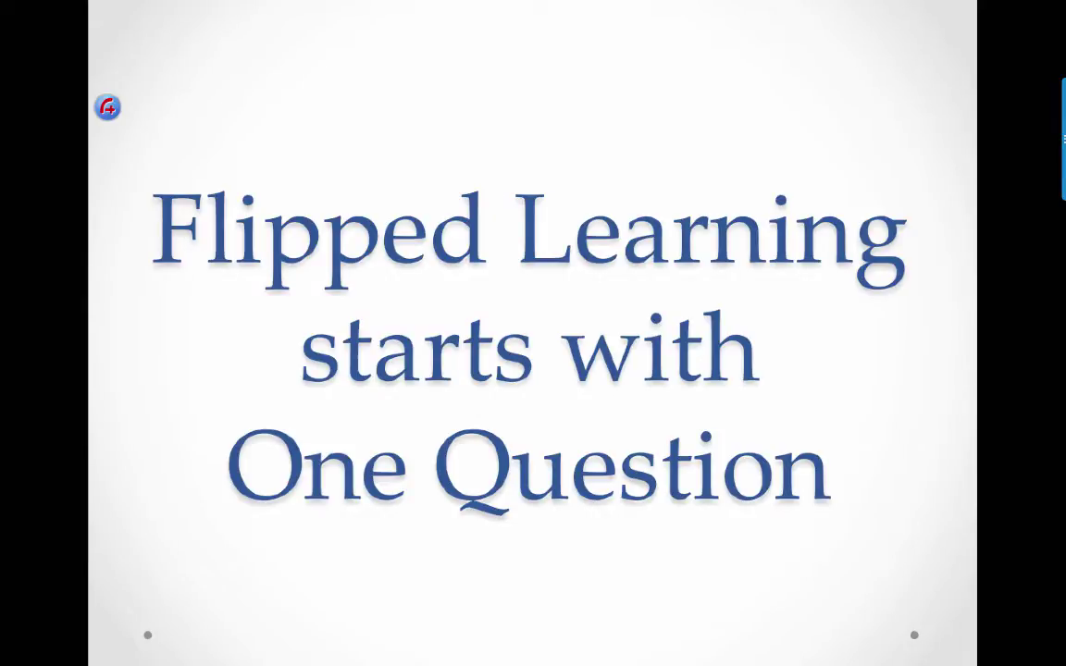
pyautogui.press('Right')
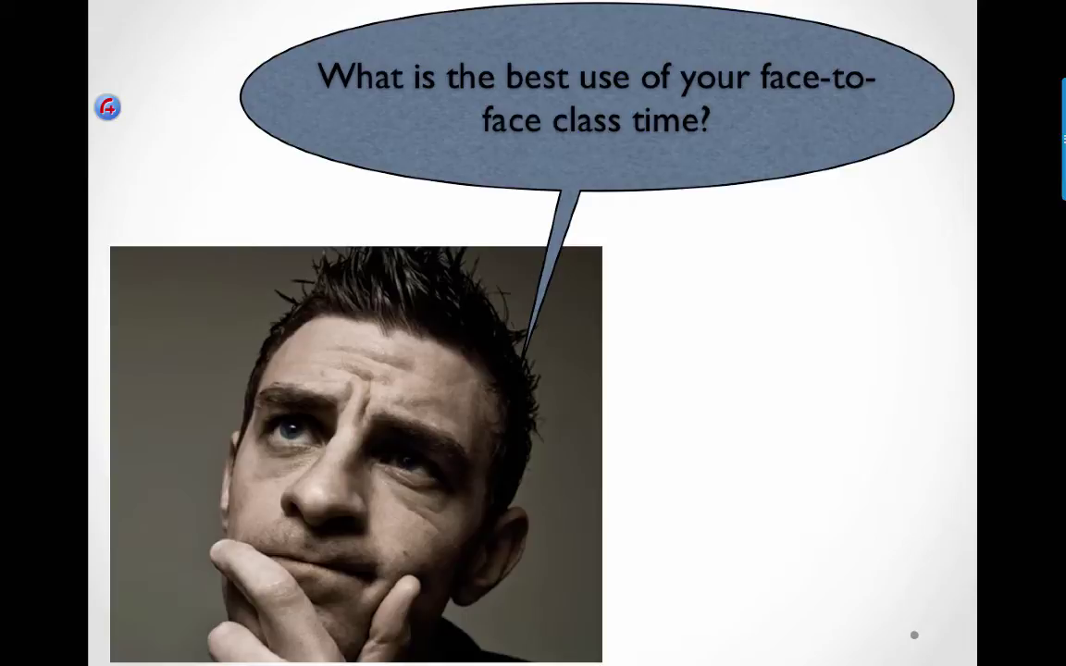
pyautogui.press('Right')
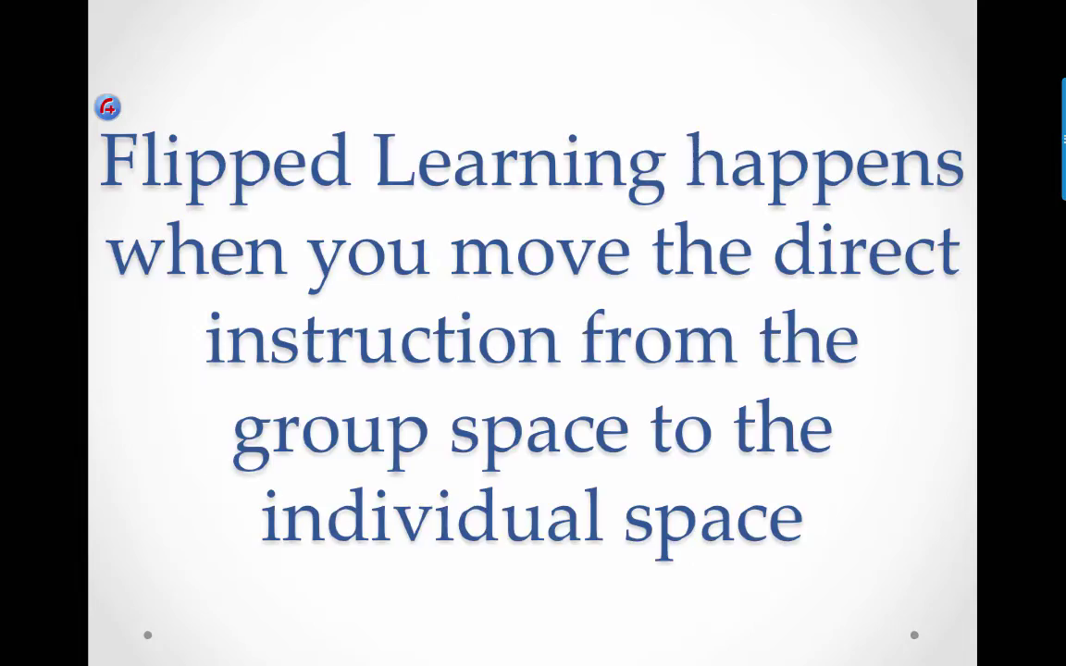
pyautogui.press('Right')
pyautogui.press('Right')
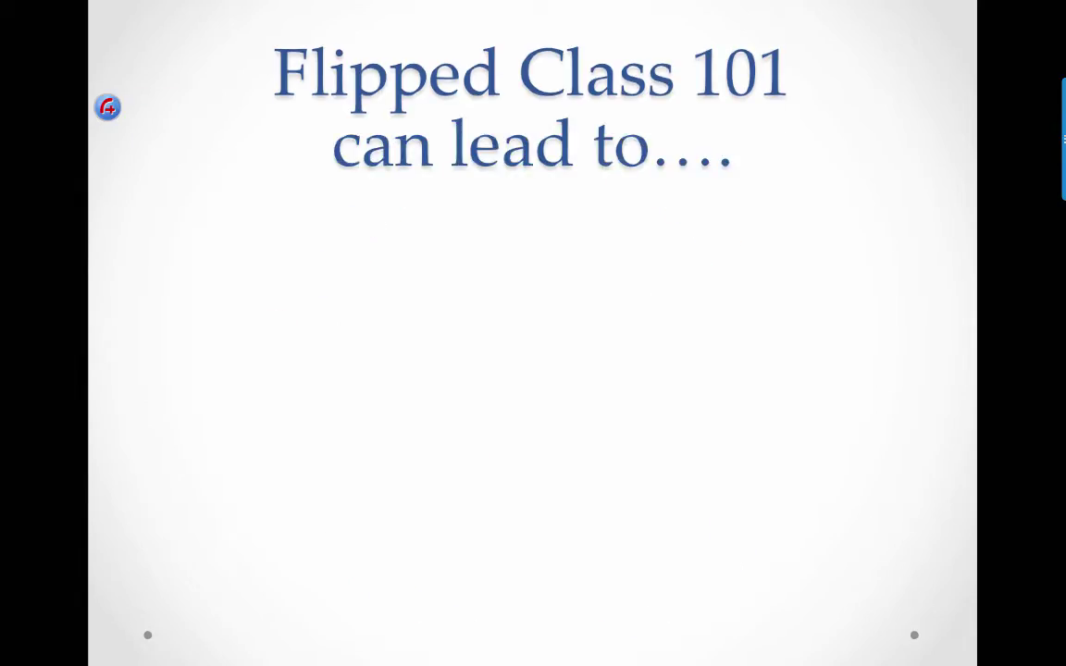
pyautogui.press('Right')
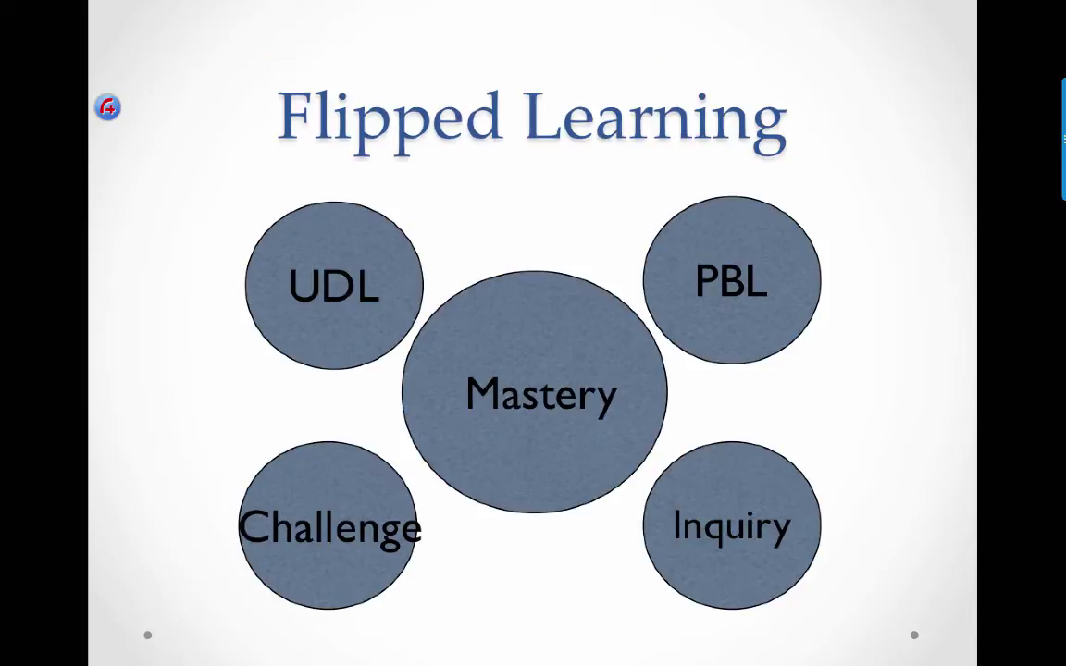
pyautogui.press('Escape')
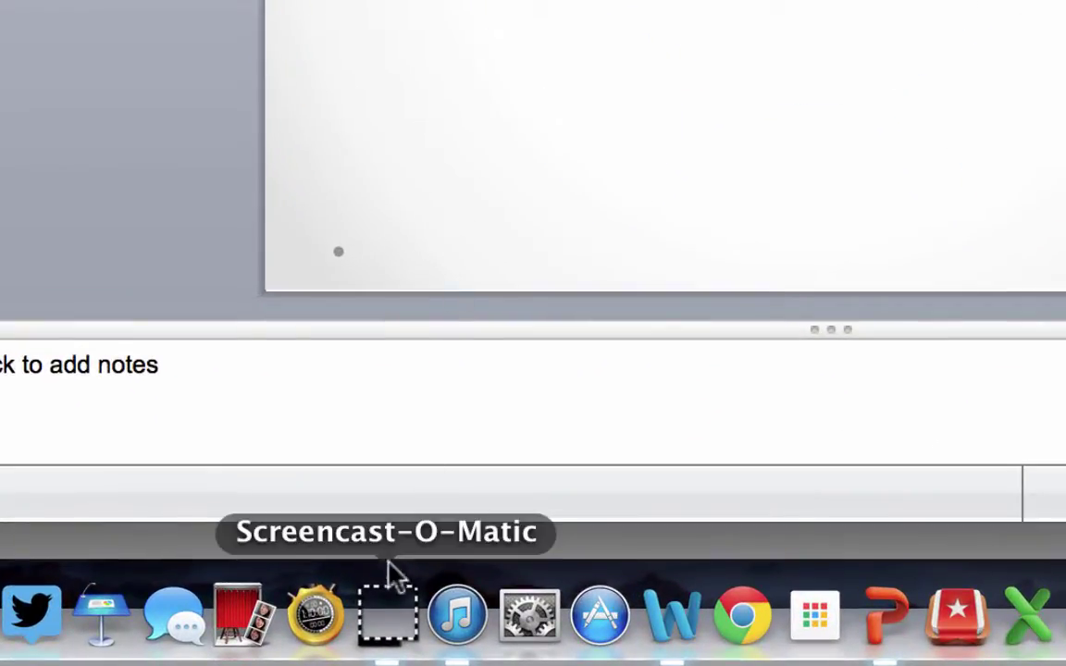
# Pause the recording from the dock icon's menu and finish it with Done
pyautogui.rightClick(385, 624)
pyautogui.moveTo(461, 389)
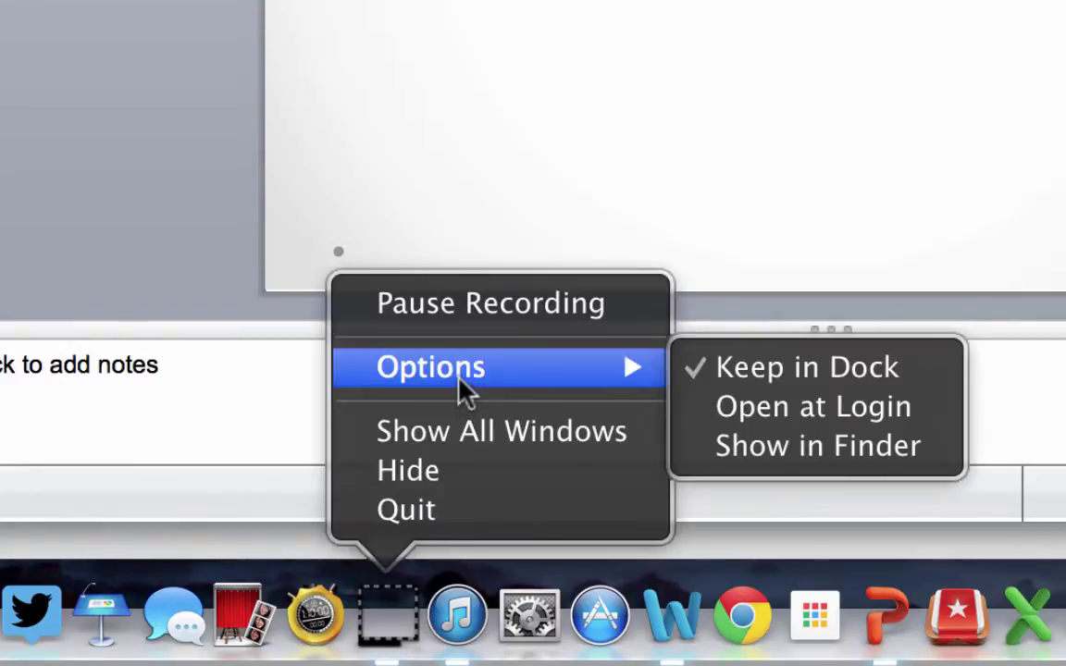
pyautogui.click(465, 315)
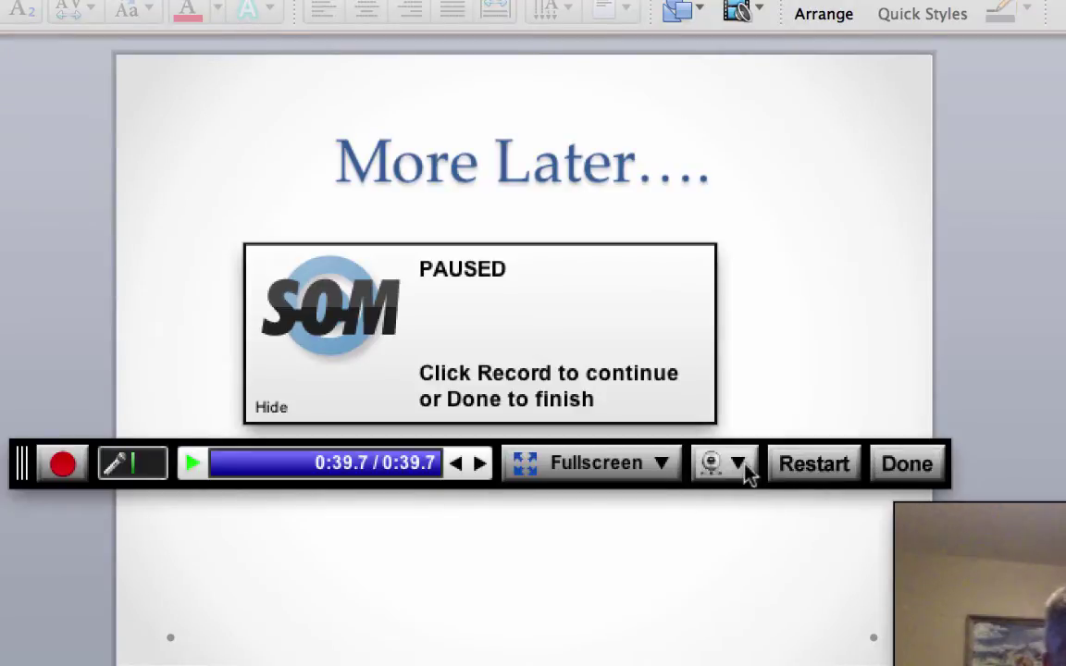
pyautogui.click(885, 472)
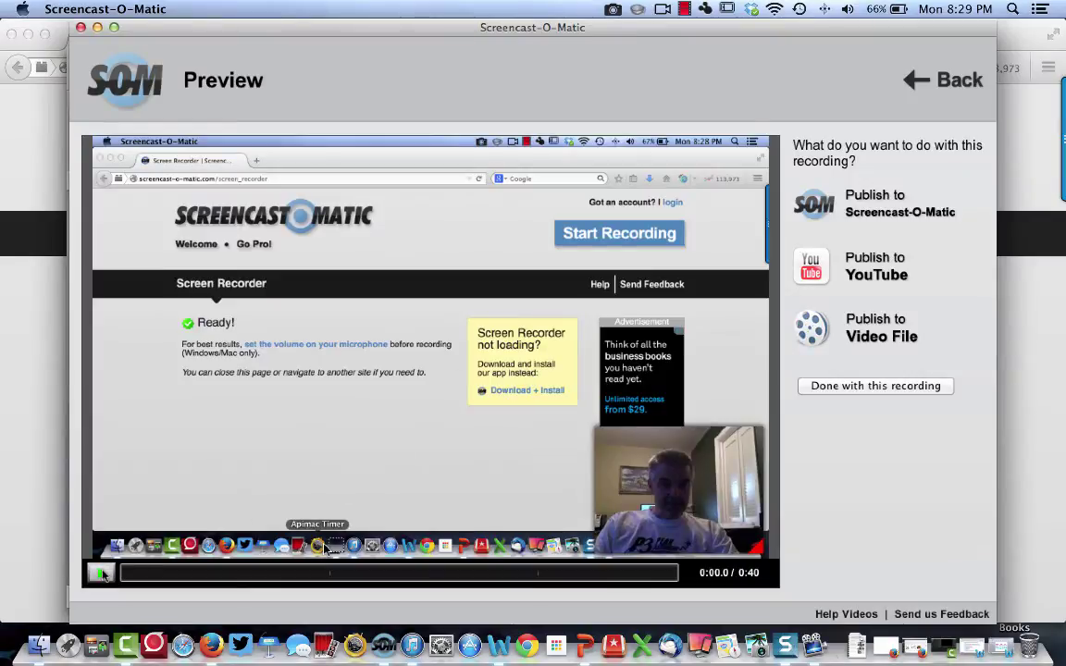
# Play and pause the 0:40 preview, then choose Publish to Video File
pyautogui.click(104, 574)
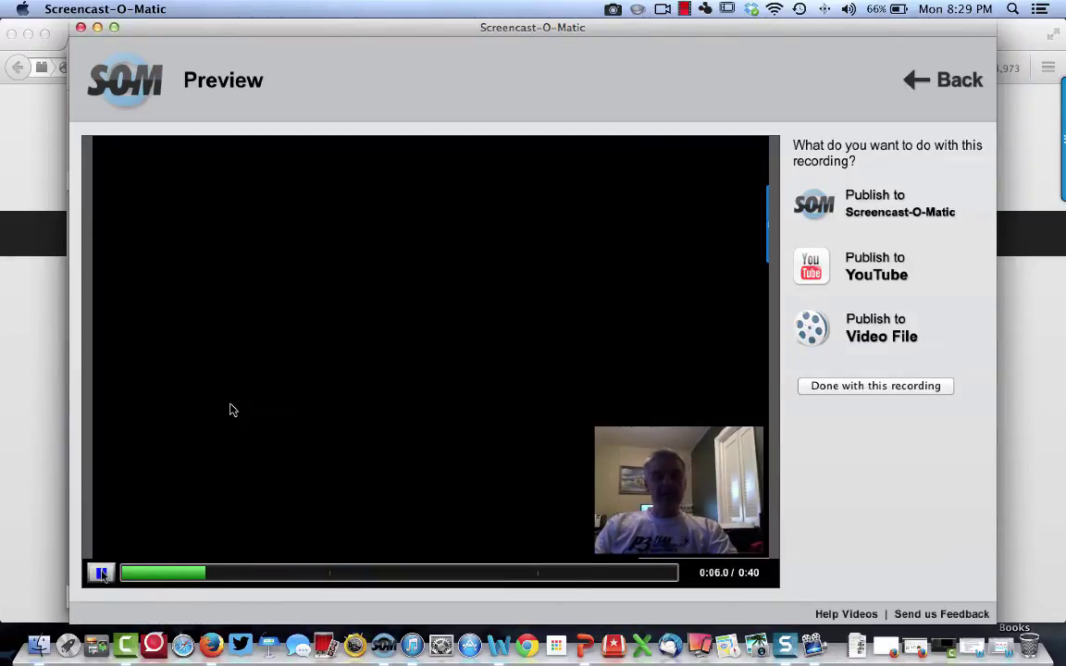
pyautogui.click(232, 410)
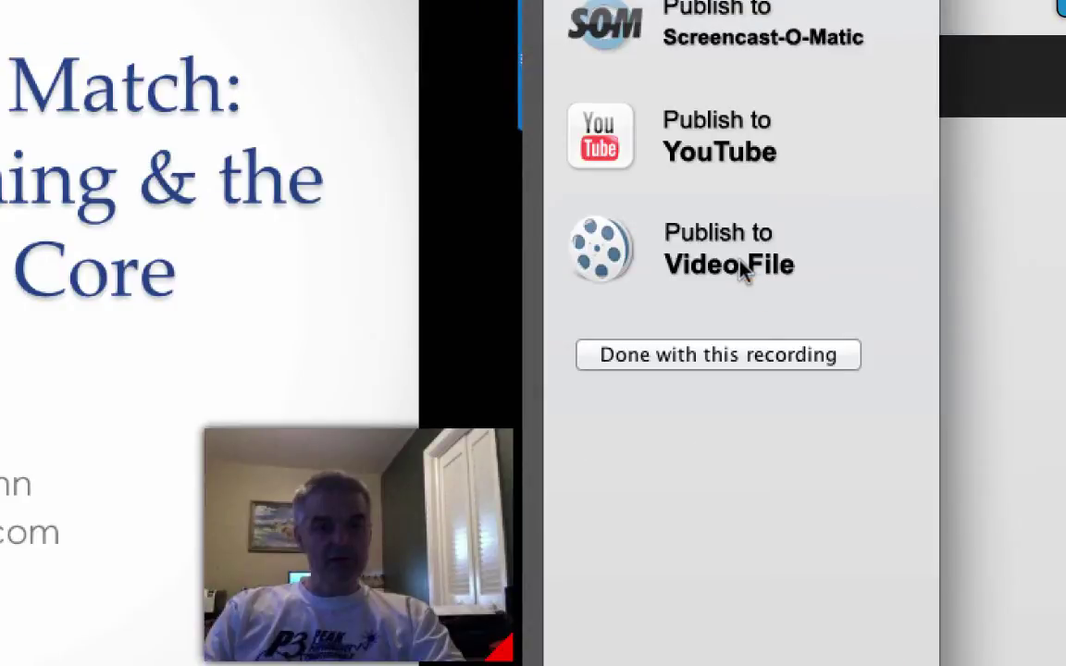
pyautogui.click(741, 263)
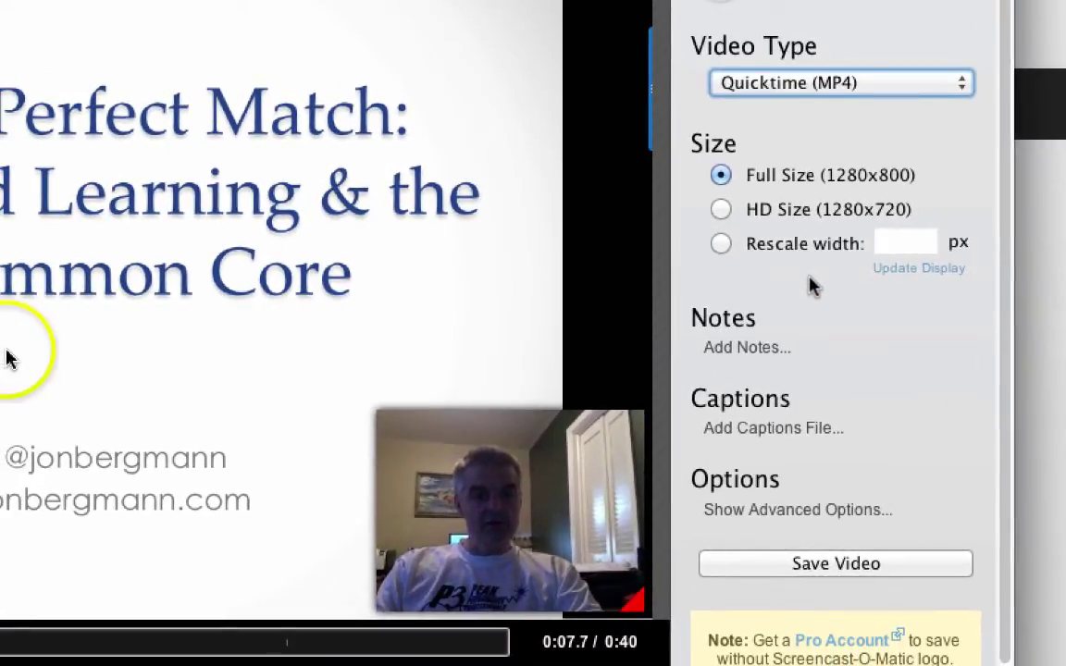
# Move the webcam inset up-left over the slide, then return it to the lower right
pyautogui.scroll(-1, 809, 286)
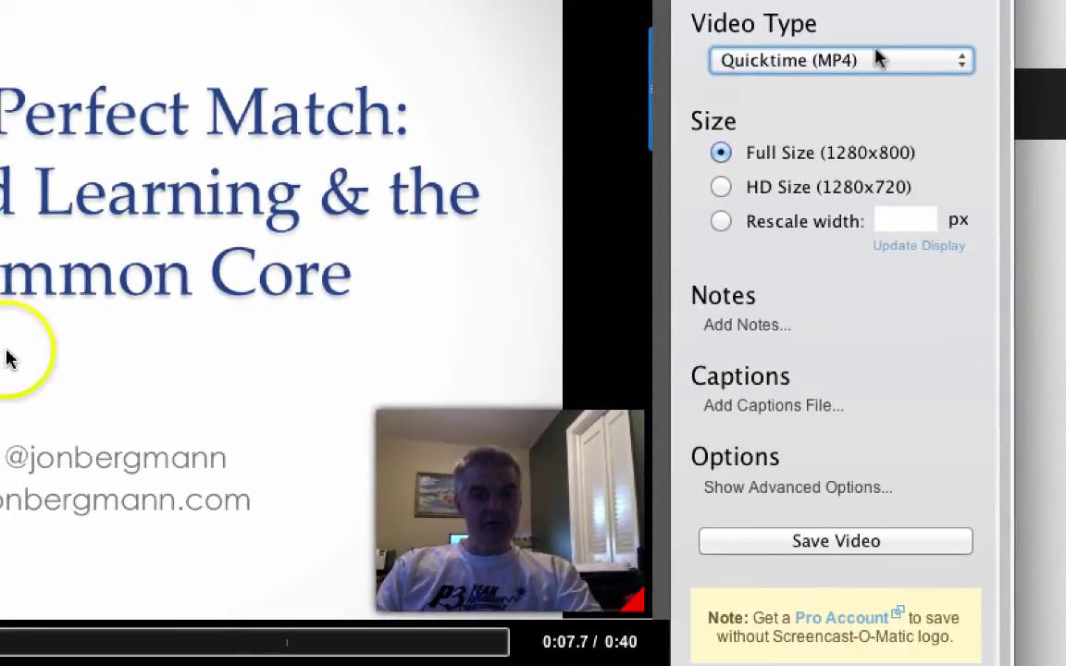
pyautogui.scroll(1, 824, 130)
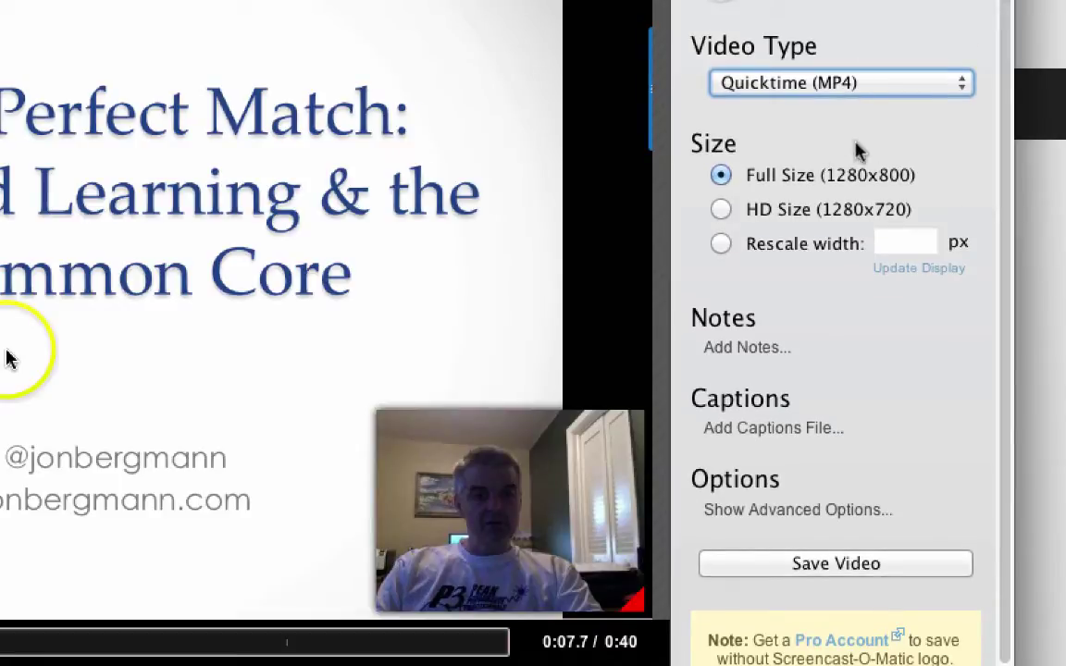
pyautogui.scroll(-1, 800, 311)
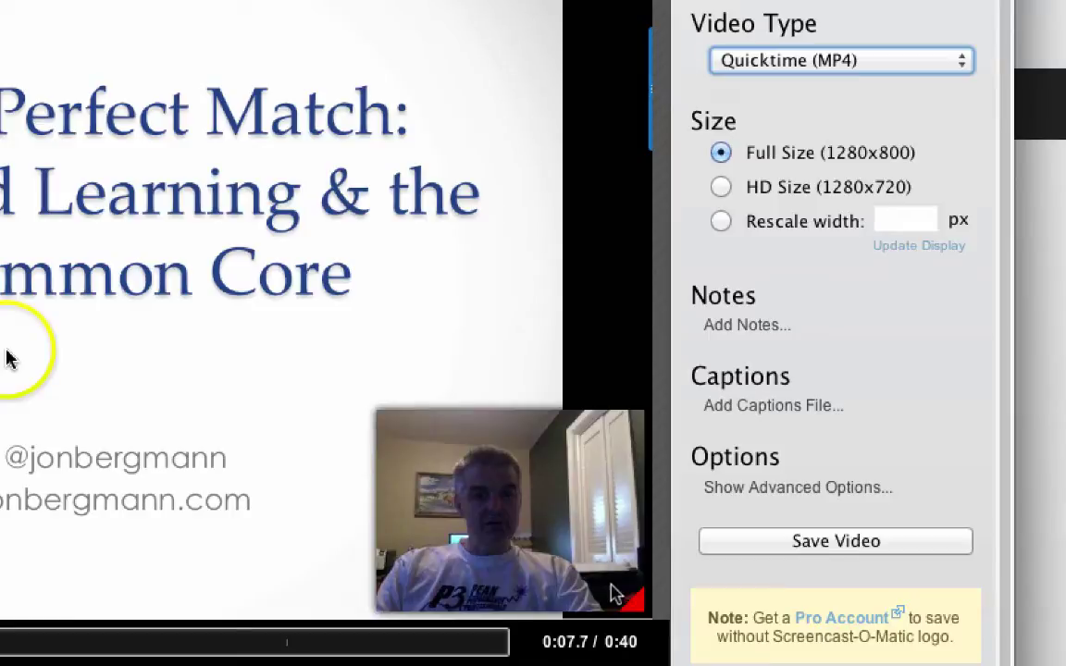
pyautogui.moveTo(555, 527); pyautogui.dragTo(479, 485)
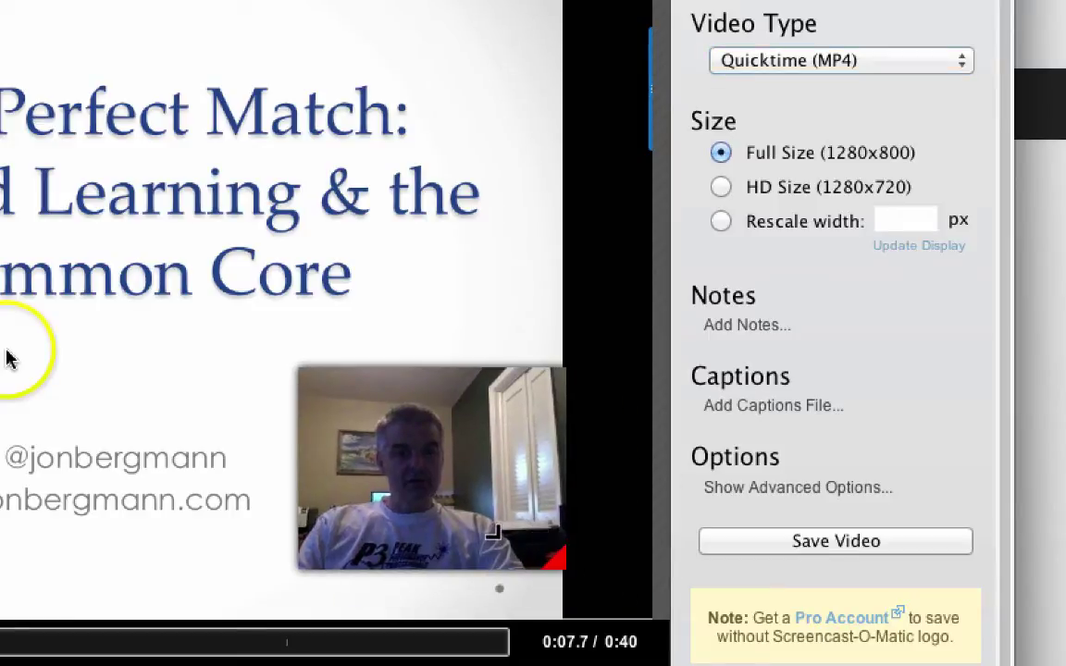
pyautogui.moveTo(500, 486); pyautogui.dragTo(574, 528)
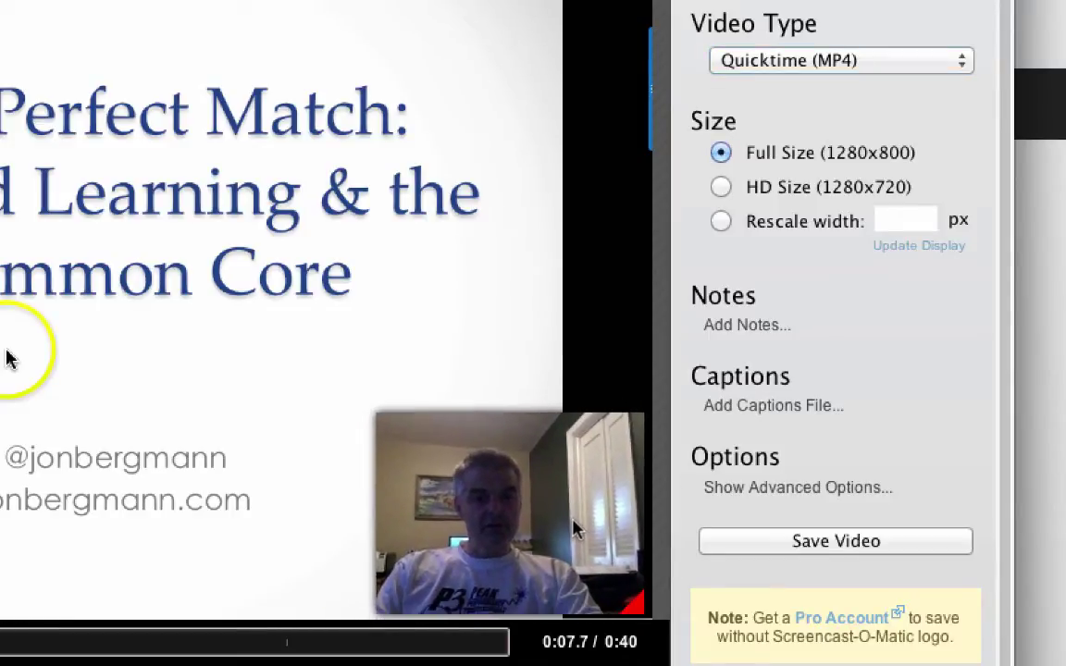
# Save the video as flipTest on the Desktop as a full-size QuickTime MP4
pyautogui.click(894, 552)
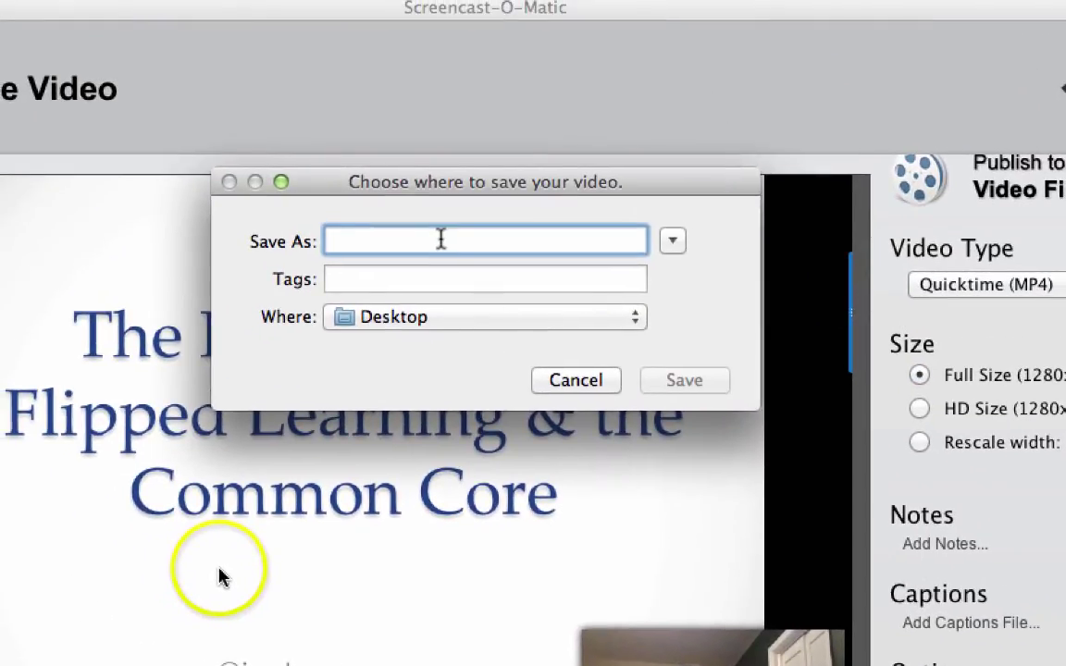
pyautogui.write('flipTest')
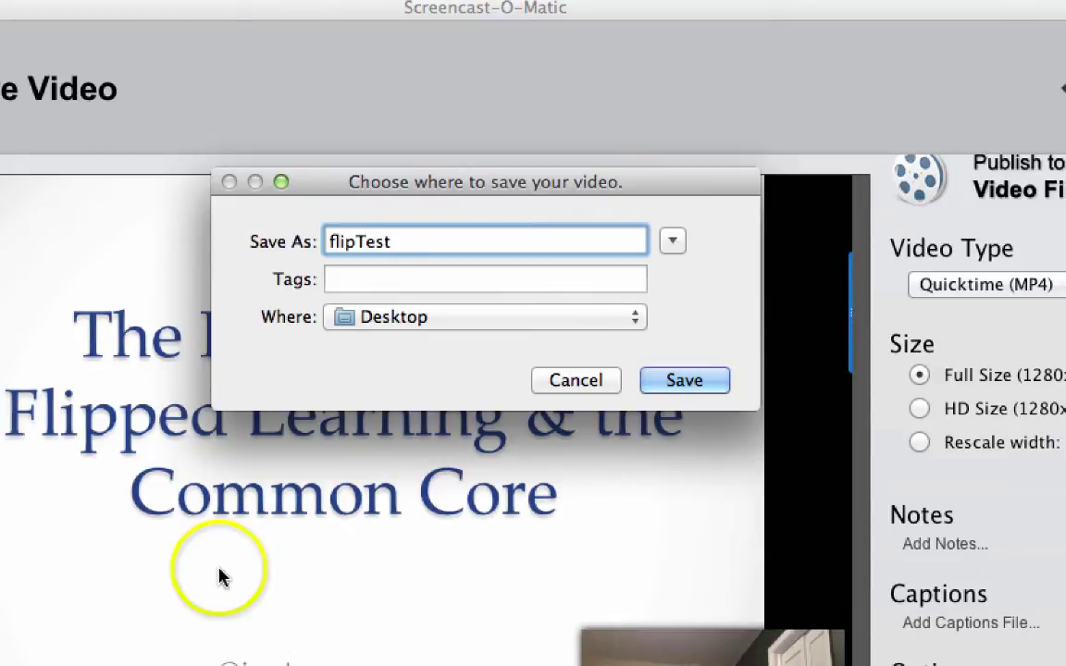
pyautogui.click(685, 381)
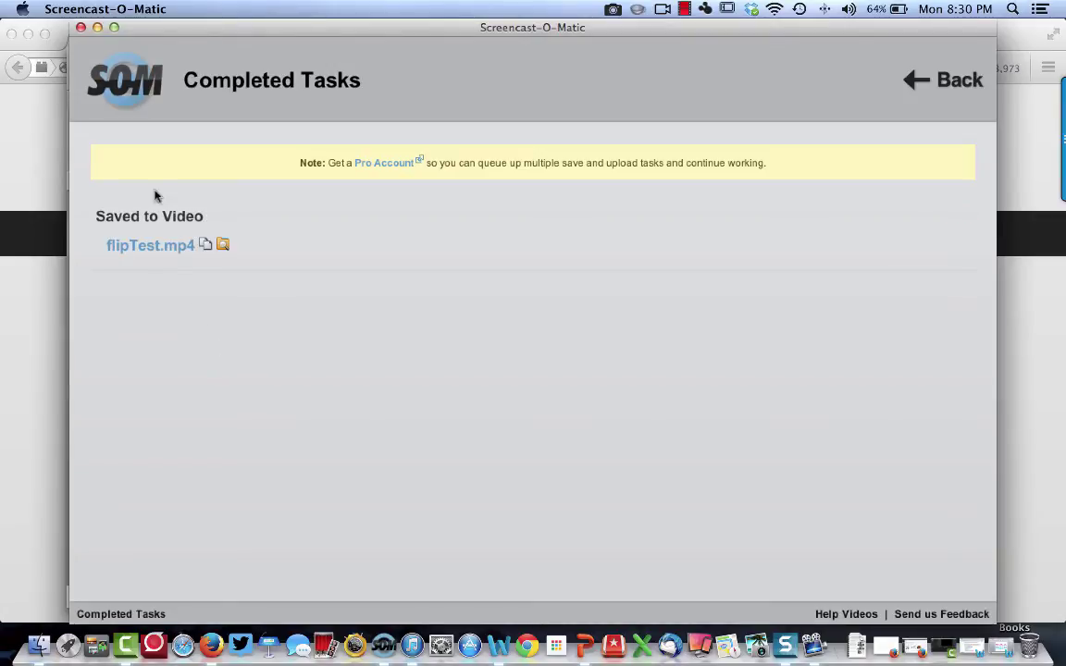
# Close Completed Tasks, open flipTest.mp4 in QuickTime, and play it briefly before pausing
pyautogui.click(80, 28)
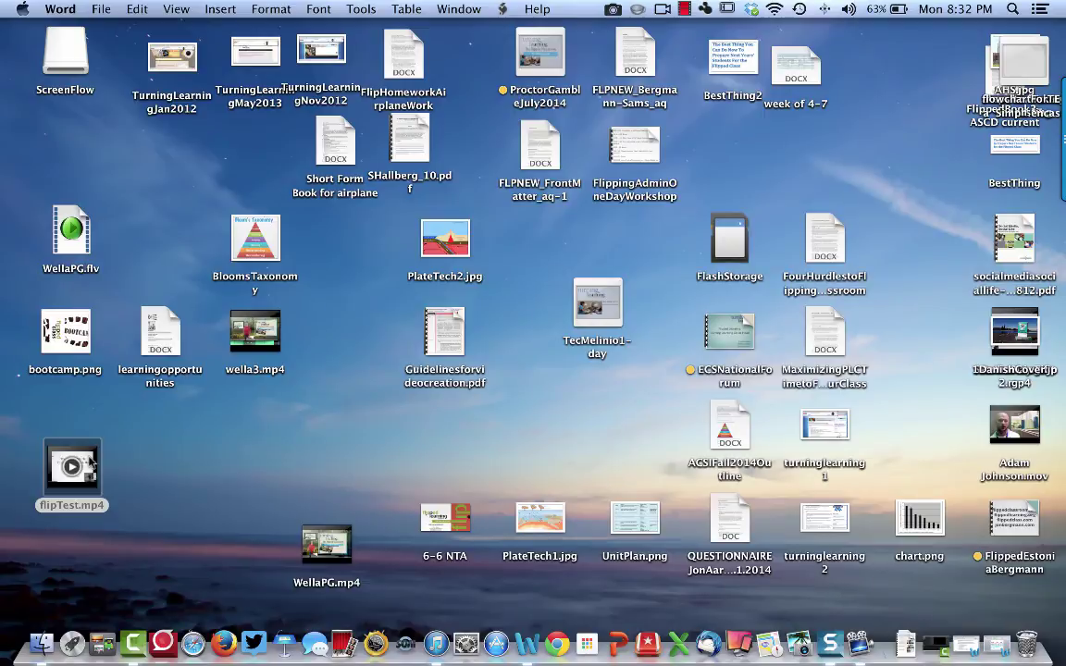
pyautogui.doubleClick(91, 465)
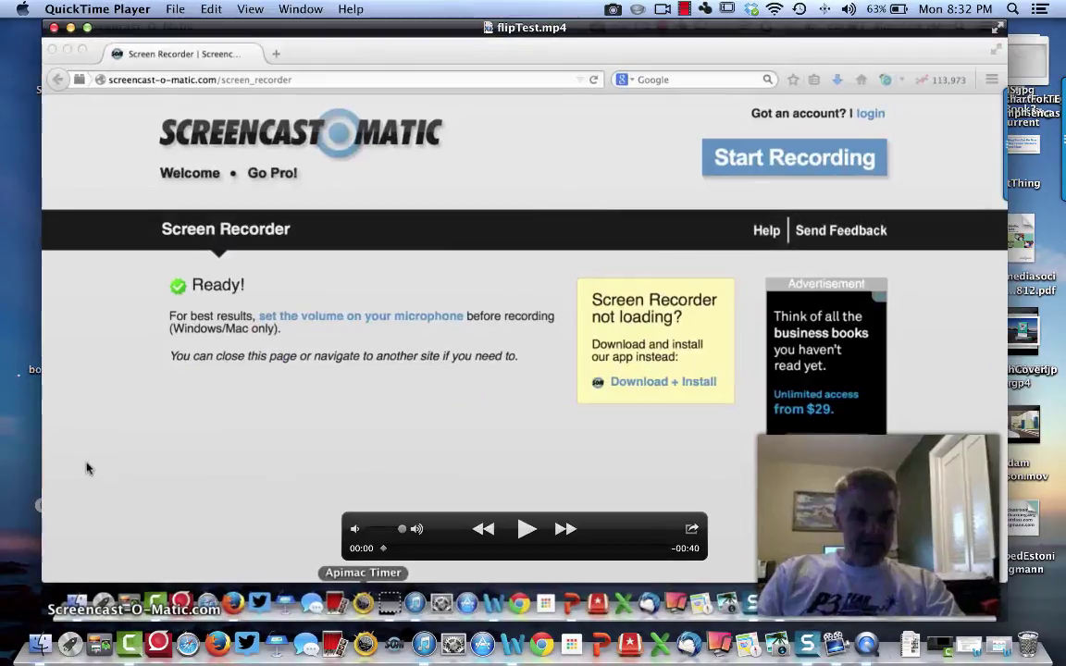
pyautogui.click(526, 530)
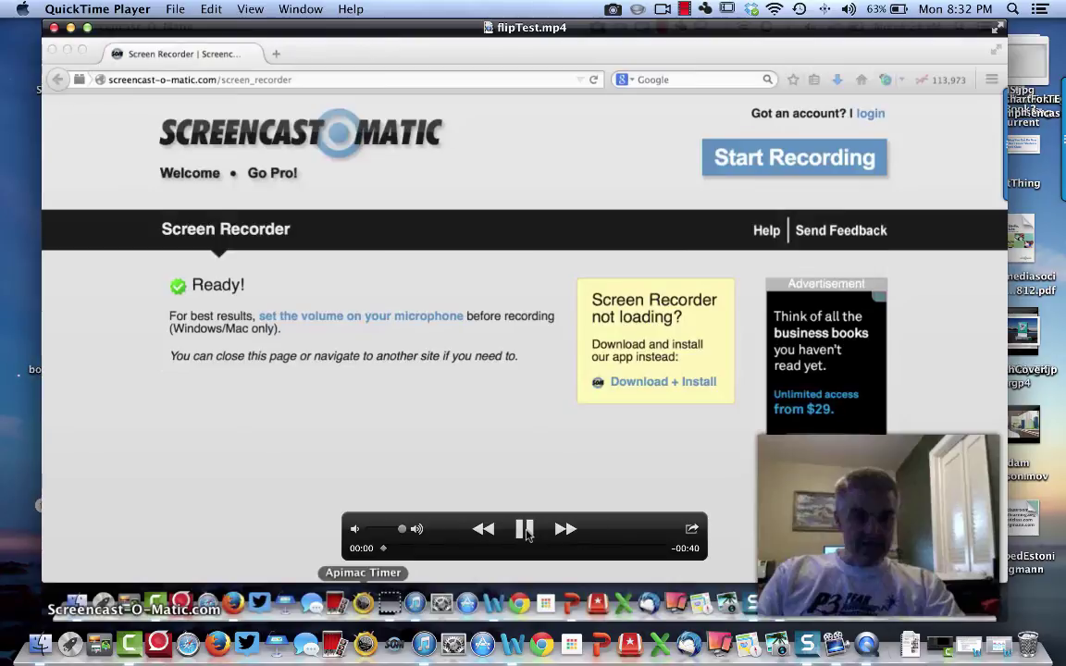
pyautogui.click(526, 530)
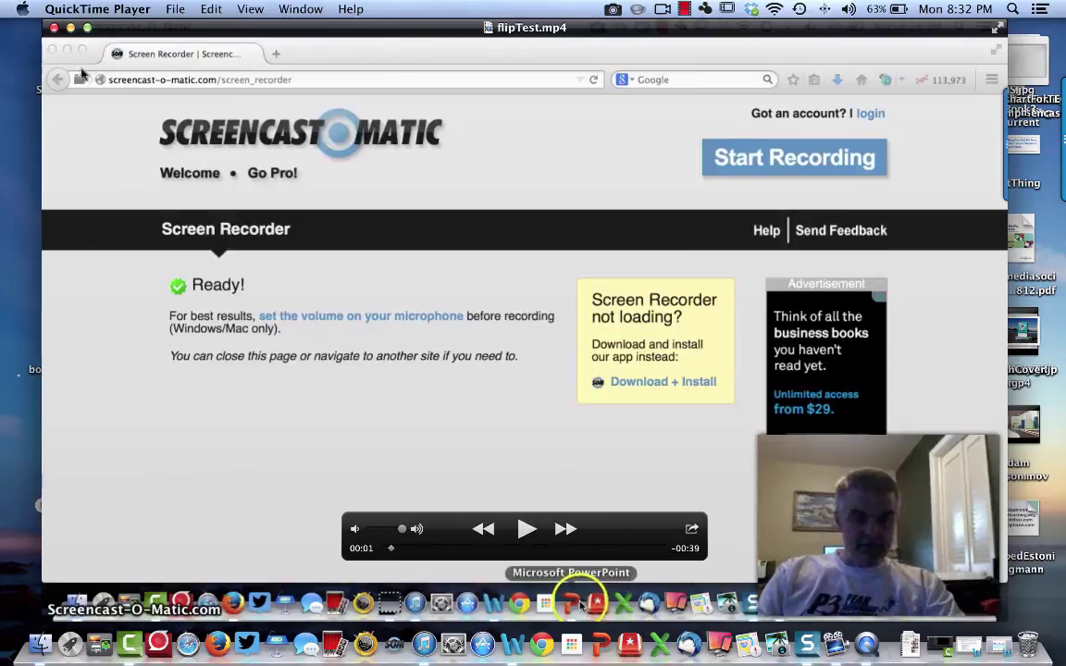
# Close QuickTime Player and nudge the flipTest.mp4 desktop icon slightly right
pyautogui.click(54, 29)
pyautogui.click(92, 451)
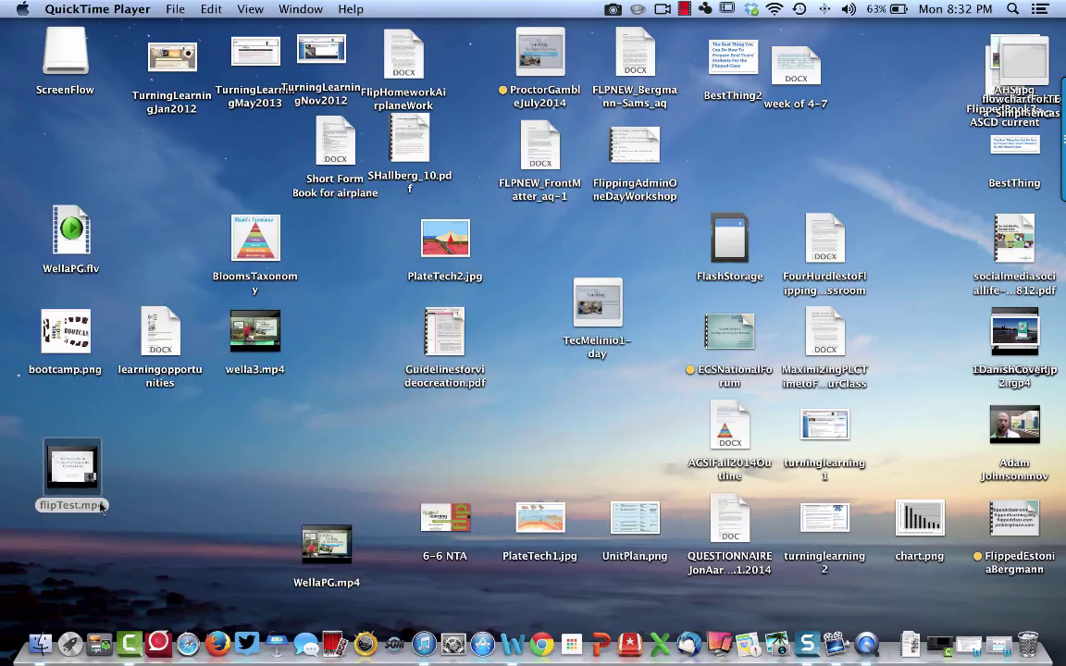
pyautogui.moveTo(89, 445); pyautogui.dragTo(139, 477)
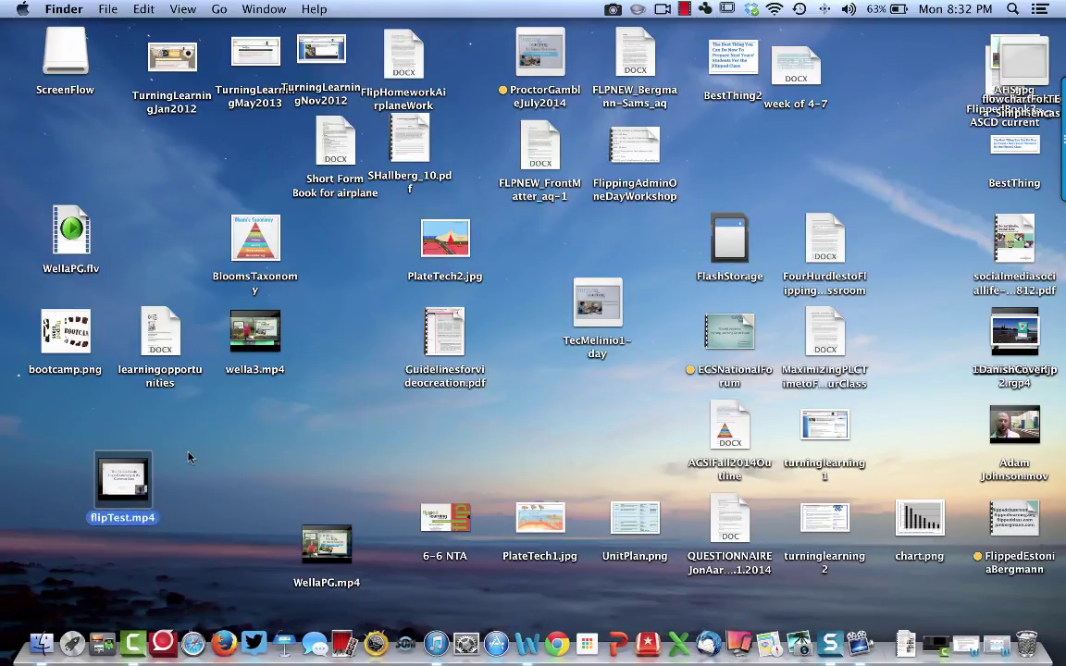